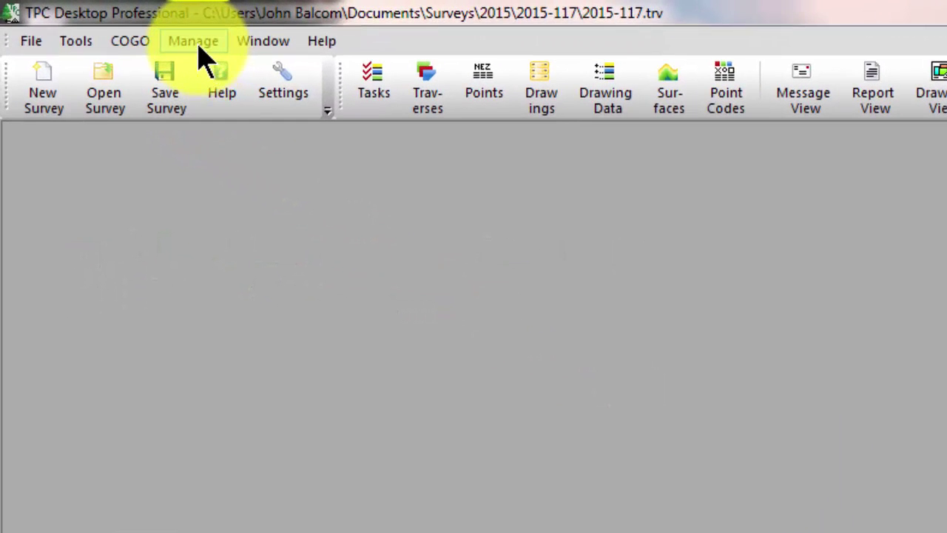
# Step: Open the Manage menu to list the Tasks, Traverses, Points and Drawings managers
pyautogui.click(96, 21)
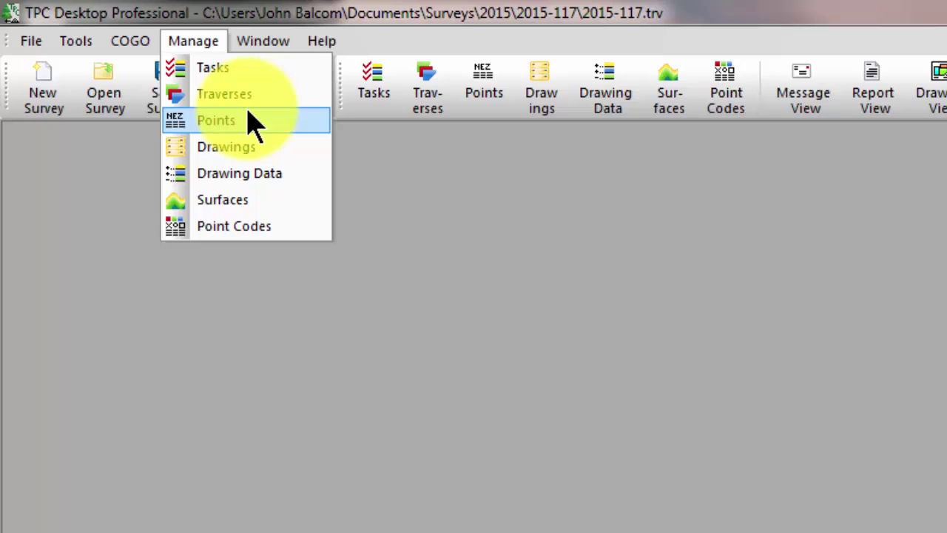
# Step: Show the Points manager and pin the manager panel so it stays docked
pyautogui.click(251, 126)
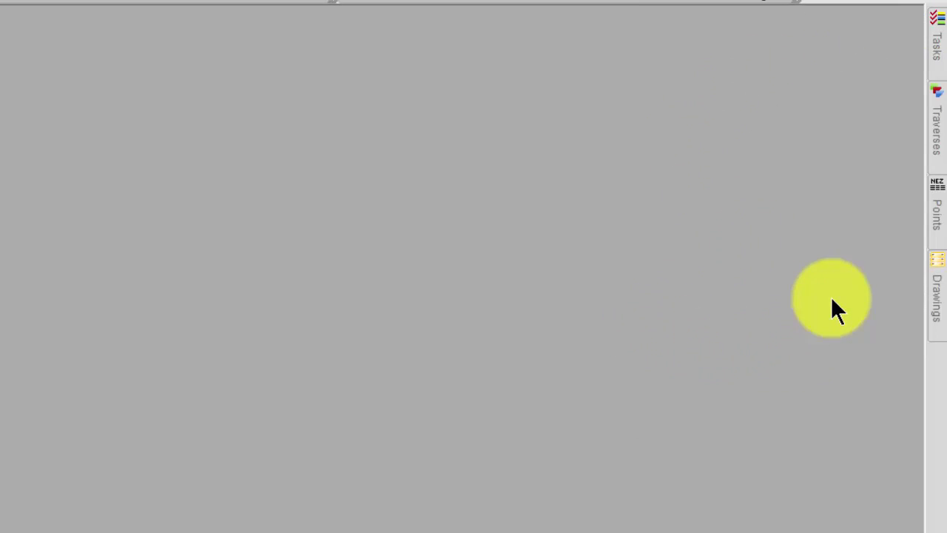
pyautogui.click(935, 226)
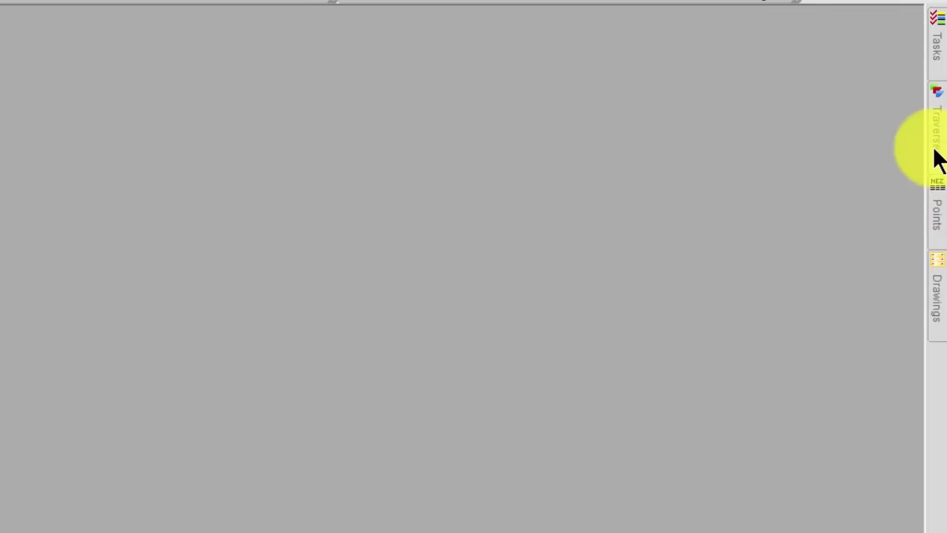
pyautogui.moveTo(937, 37)
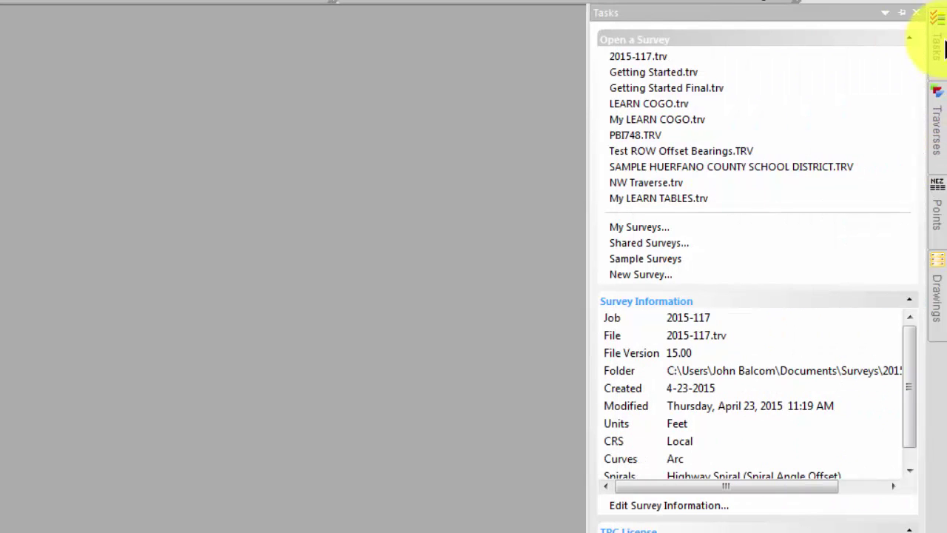
pyautogui.click(902, 13)
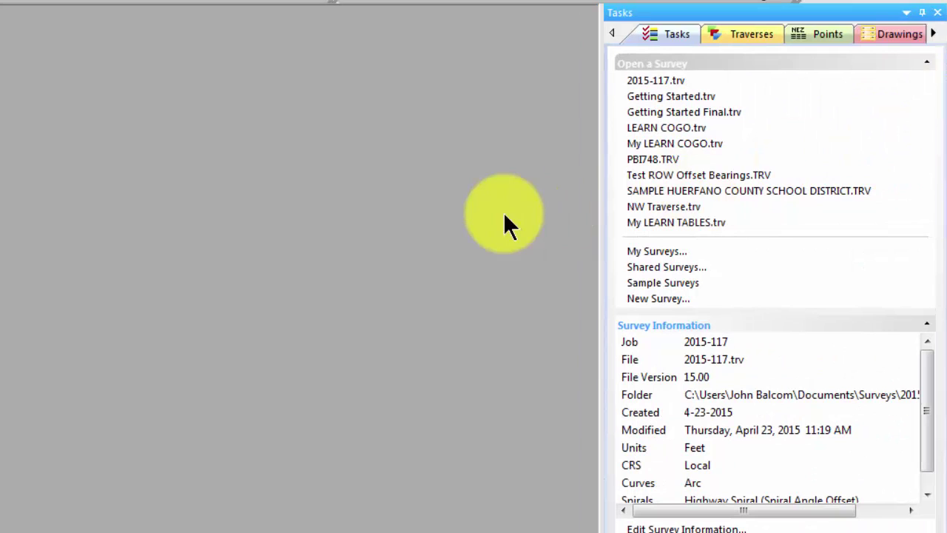
# Step: Switch the docked panel to Traverses, then back to the Tasks manager
pyautogui.click(746, 37)
pyautogui.click(810, 36)
pyautogui.click(725, 34)
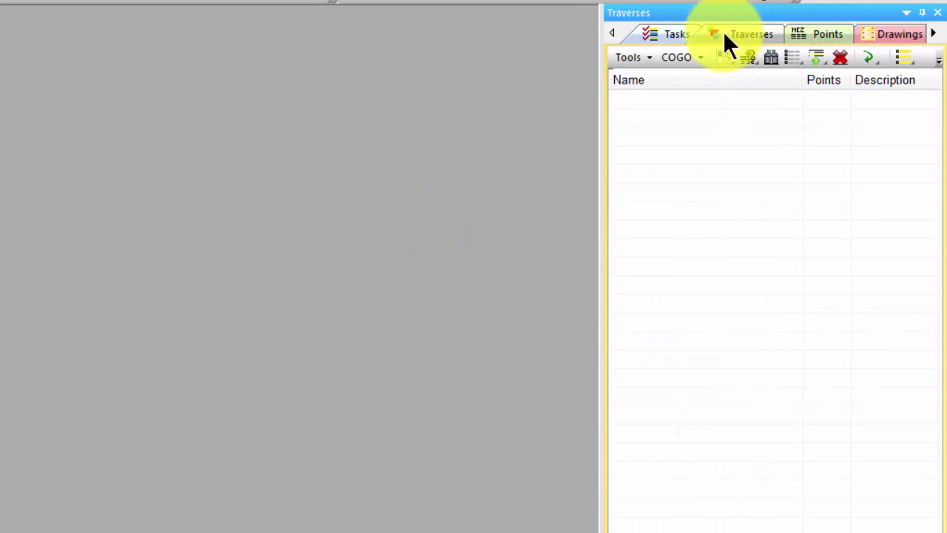
pyautogui.click(672, 36)
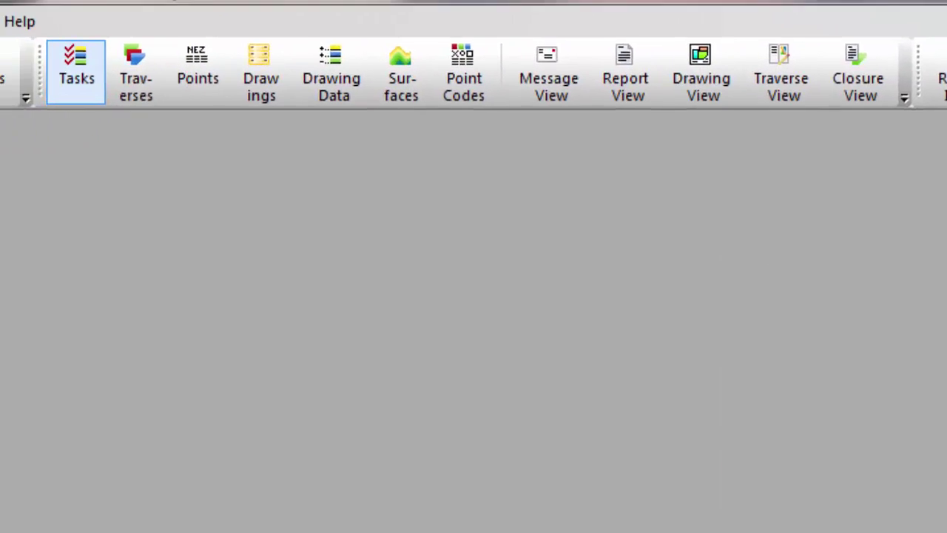
# Step: Open a Drawing View of Drawing1 (8.5" x 11.0") as a narrow, restored window on the left
pyautogui.click(52, 50)
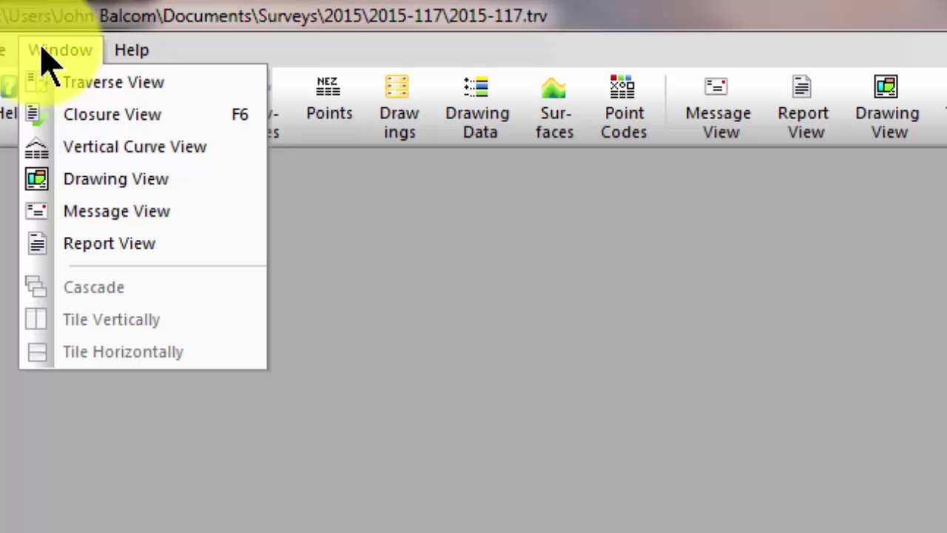
pyautogui.click(118, 182)
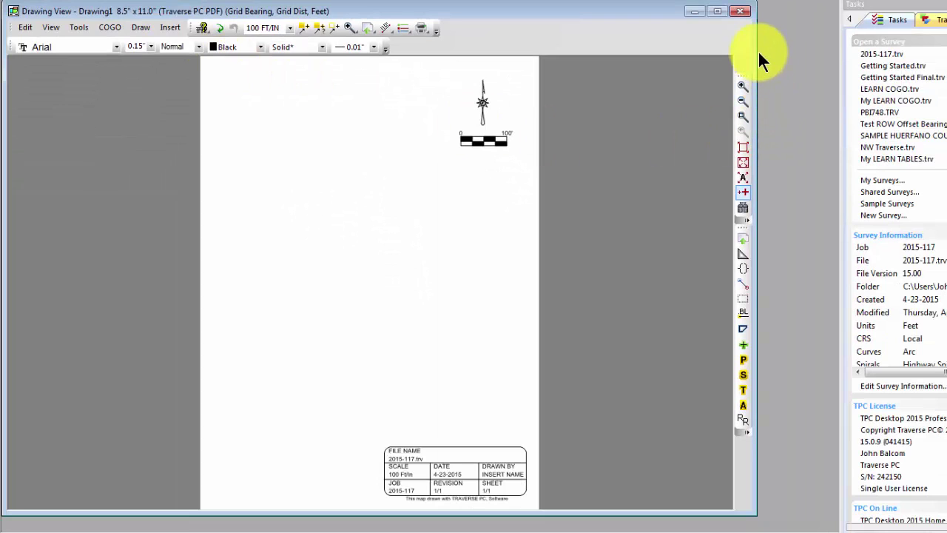
pyautogui.moveTo(755, 47)
pyautogui.mouseDown()
pyautogui.moveTo(708, 59)
pyautogui.moveTo(451, 57)
pyautogui.mouseUp()
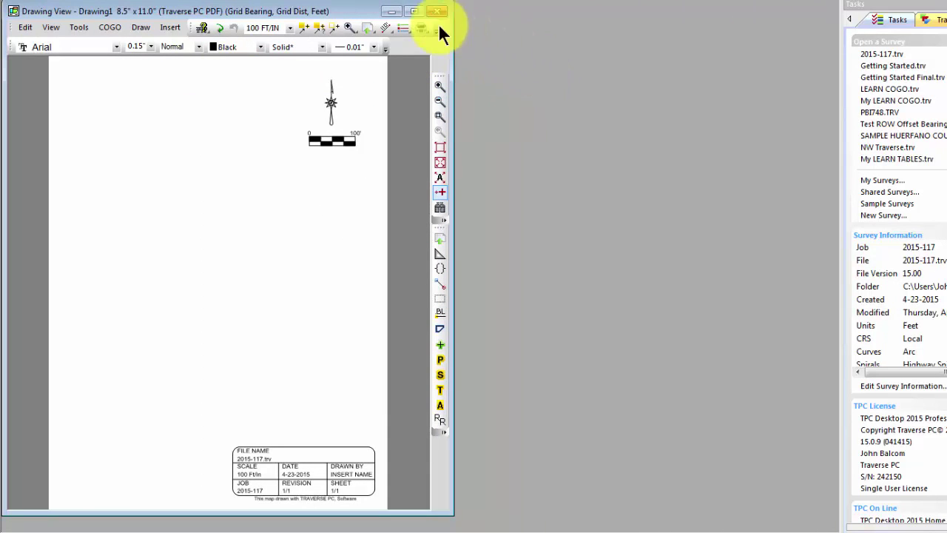
pyautogui.moveTo(359, 15)
pyautogui.mouseDown()
pyautogui.moveTo(367, 26)
pyautogui.moveTo(630, 80)
pyautogui.moveTo(637, 40)
pyautogui.moveTo(394, 39)
pyautogui.moveTo(385, 25)
pyautogui.mouseUp()
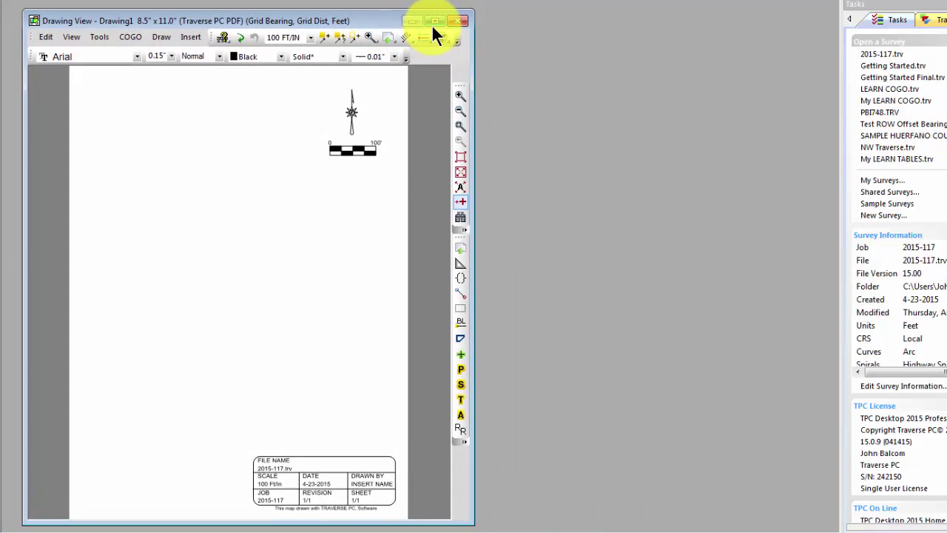
pyautogui.click(434, 21)
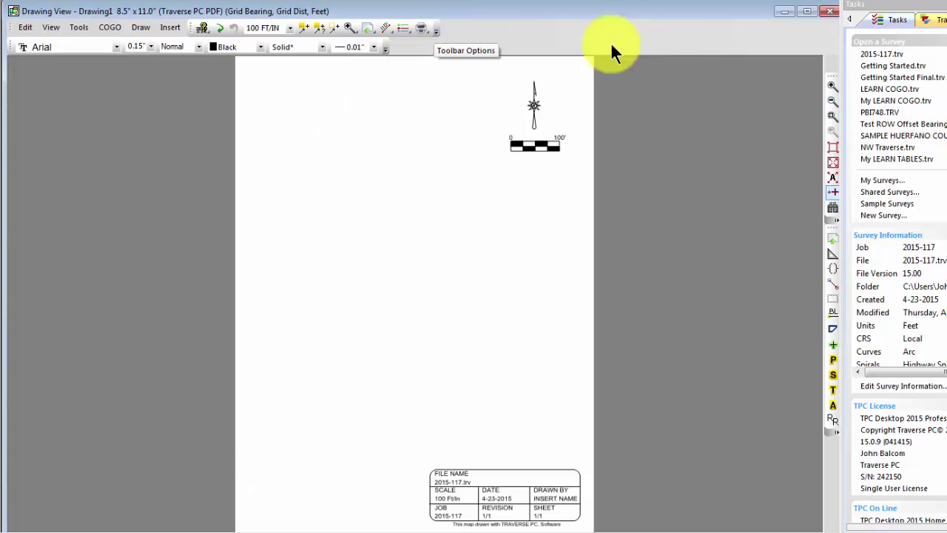
pyautogui.click(806, 11)
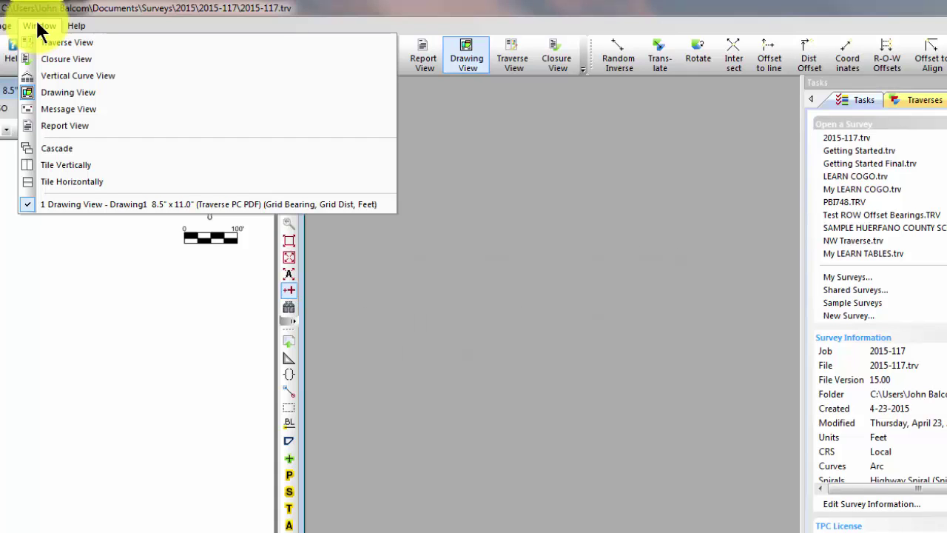
# Step: Set Drawing1's page setup to Landscape (11 × 8.5) and widen the Drawing View to fit
pyautogui.click(41, 329)
pyautogui.rightClick(41, 313)
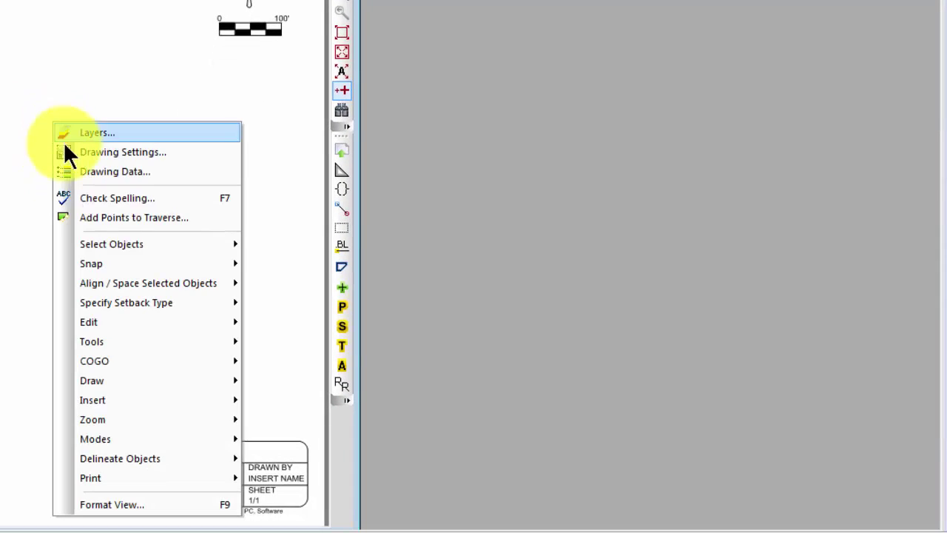
pyautogui.moveTo(114, 477)
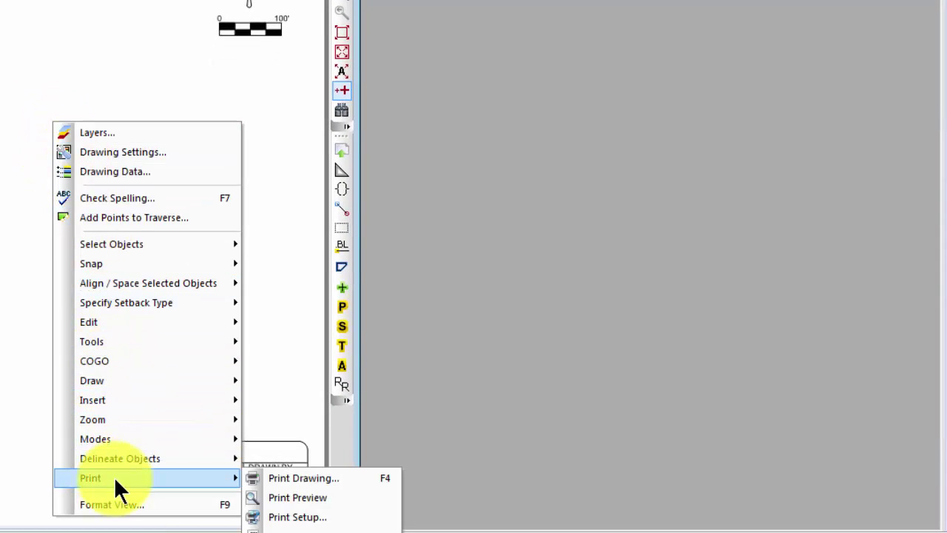
pyautogui.click(287, 528)
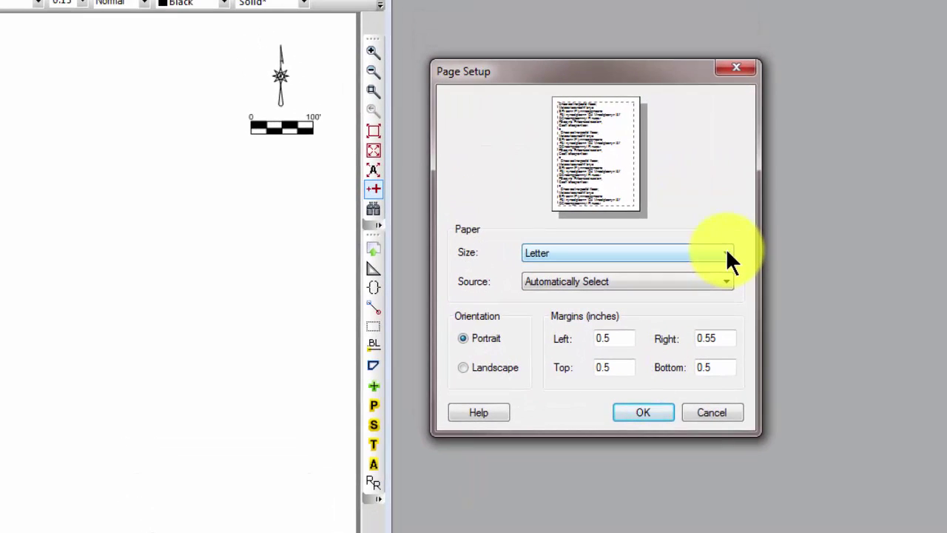
pyautogui.click(497, 370)
pyautogui.click(638, 414)
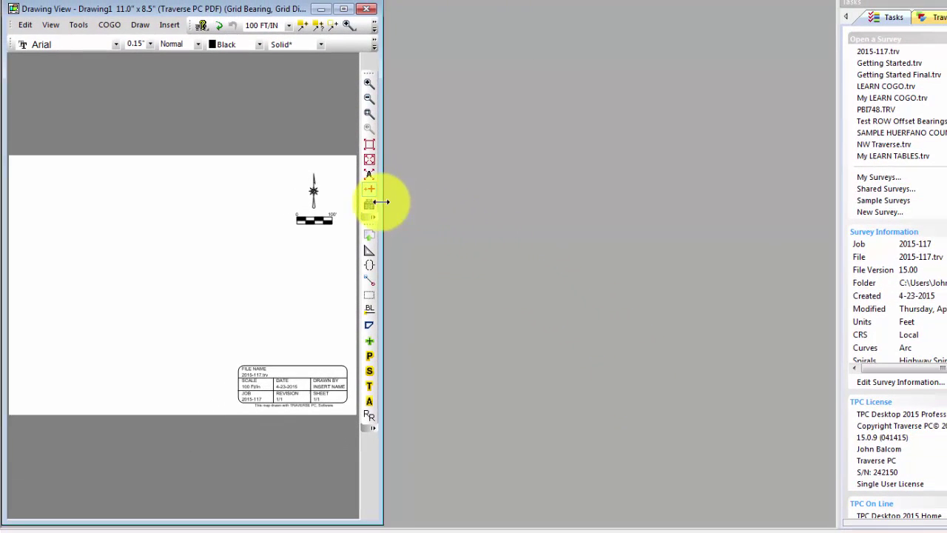
pyautogui.moveTo(381, 202); pyautogui.dragTo(572, 196)
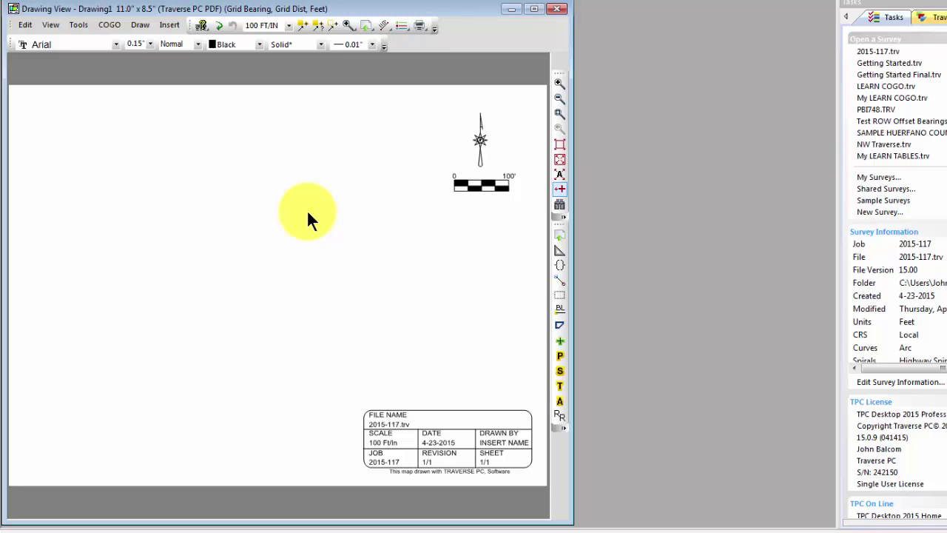
# Step: Open Print Preview for the landscape Drawing1 sheet
pyautogui.rightClick(306, 209)
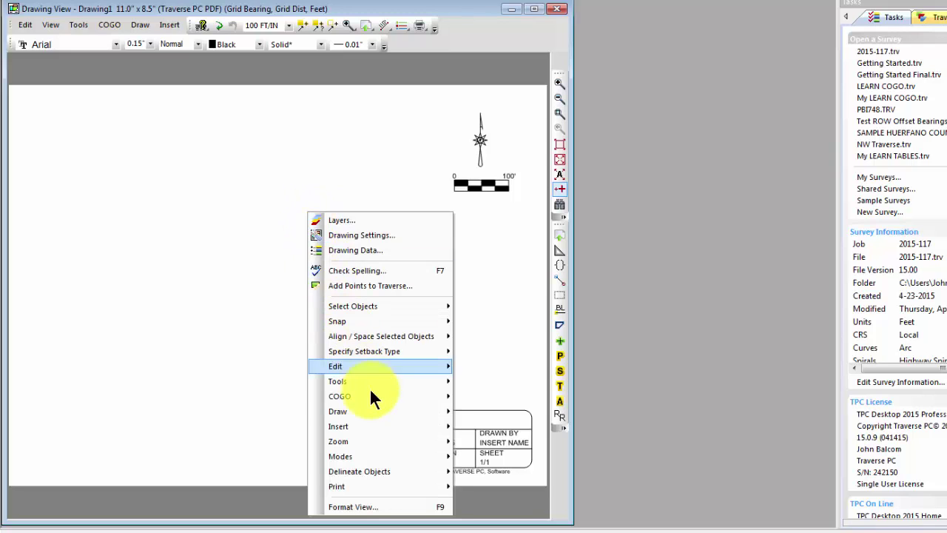
pyautogui.moveTo(351, 485)
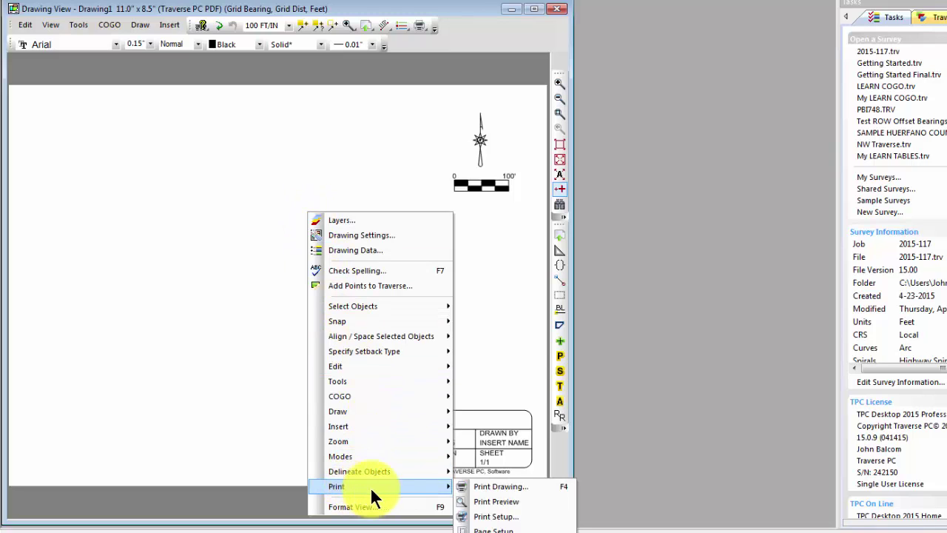
pyautogui.click(493, 501)
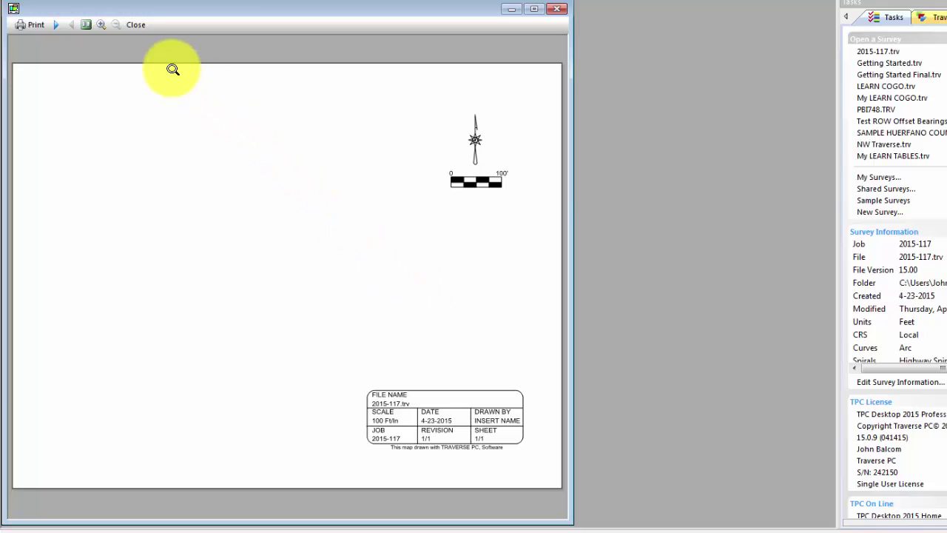
# Step: Close the preview and insert a Border on the drawing sheet with default settings
pyautogui.click(136, 24)
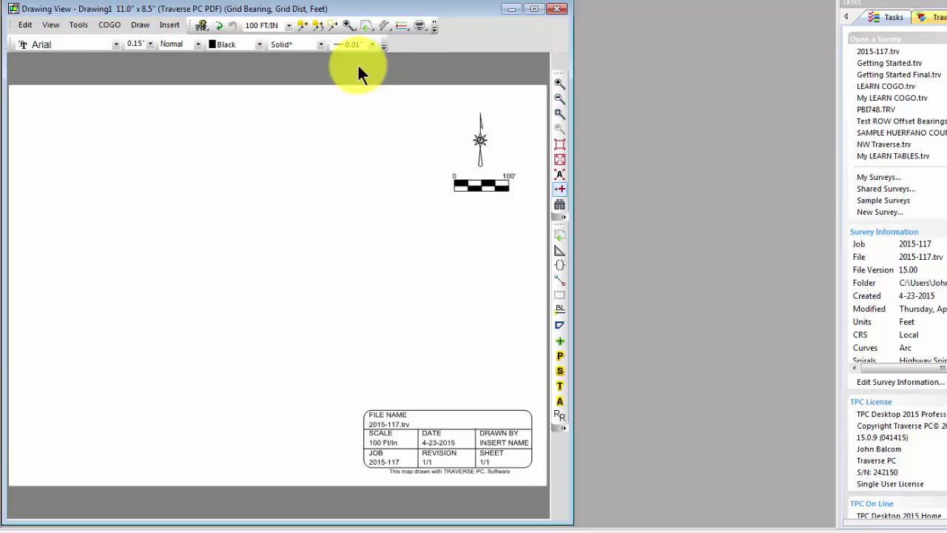
pyautogui.click(402, 25)
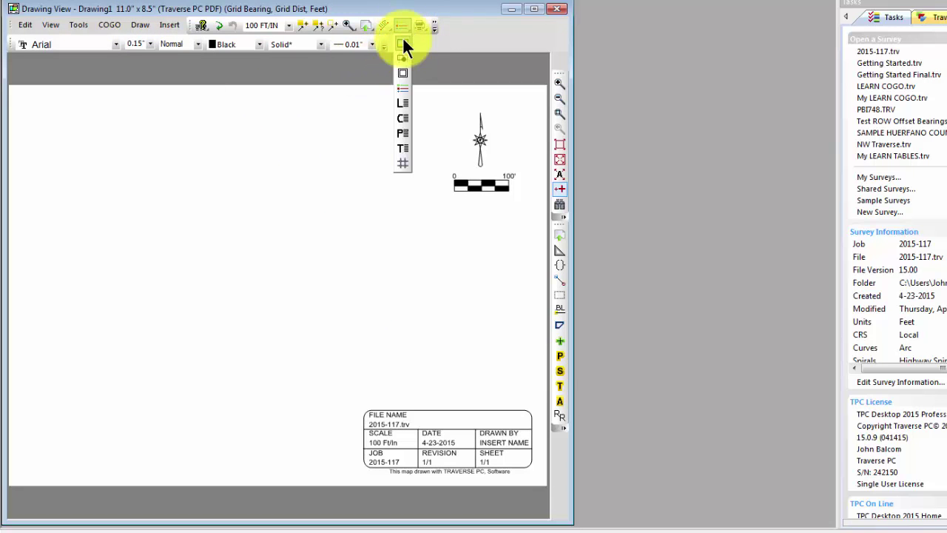
pyautogui.click(402, 73)
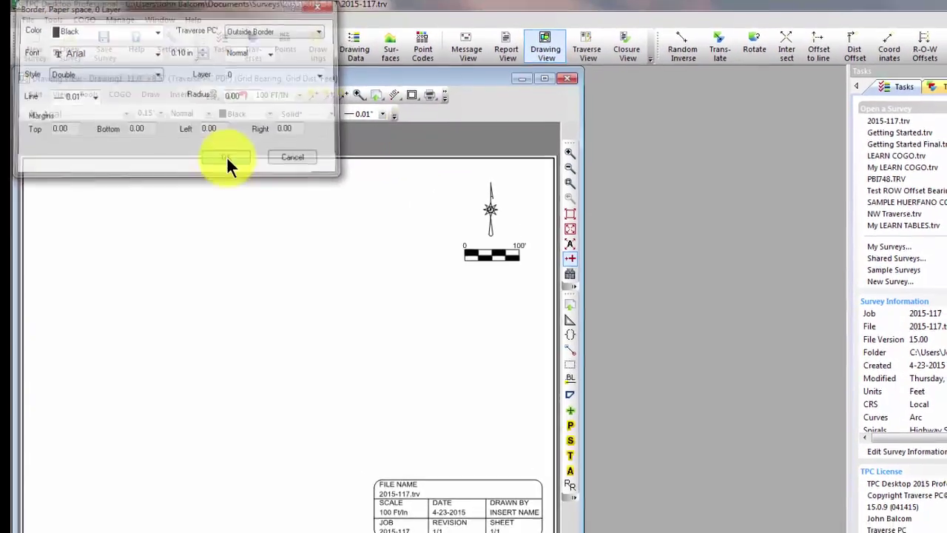
pyautogui.click(224, 144)
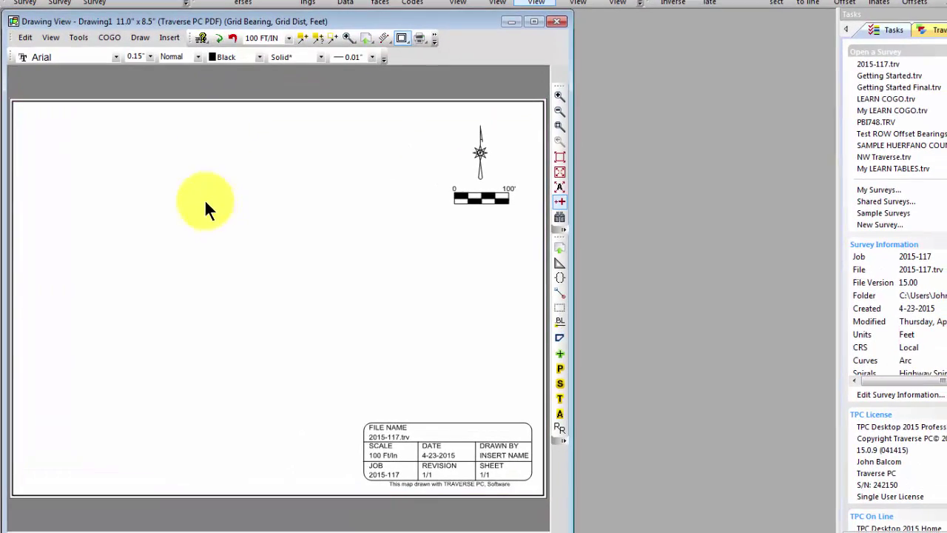
# Step: Preview the bordered sheet in Print Preview, then close the preview
pyautogui.rightClick(174, 262)
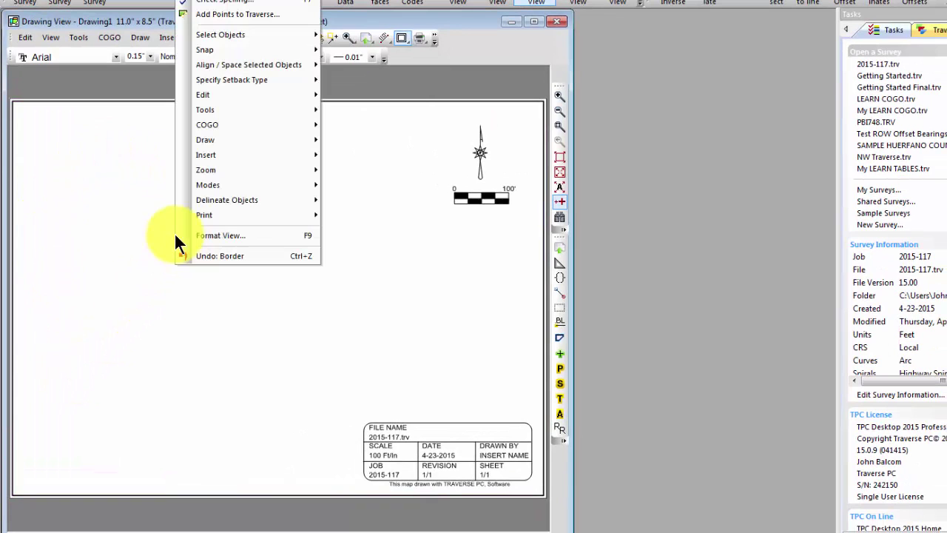
pyautogui.moveTo(193, 215)
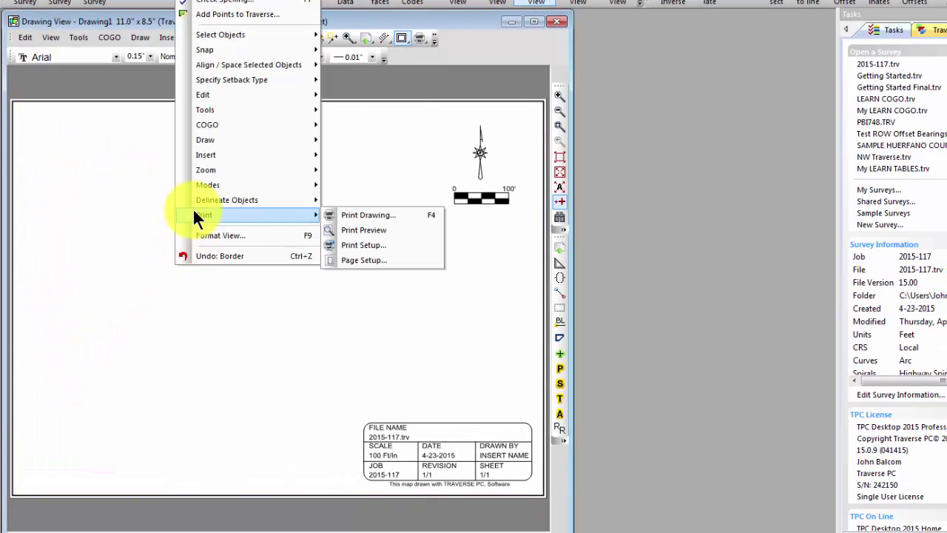
pyautogui.click(361, 235)
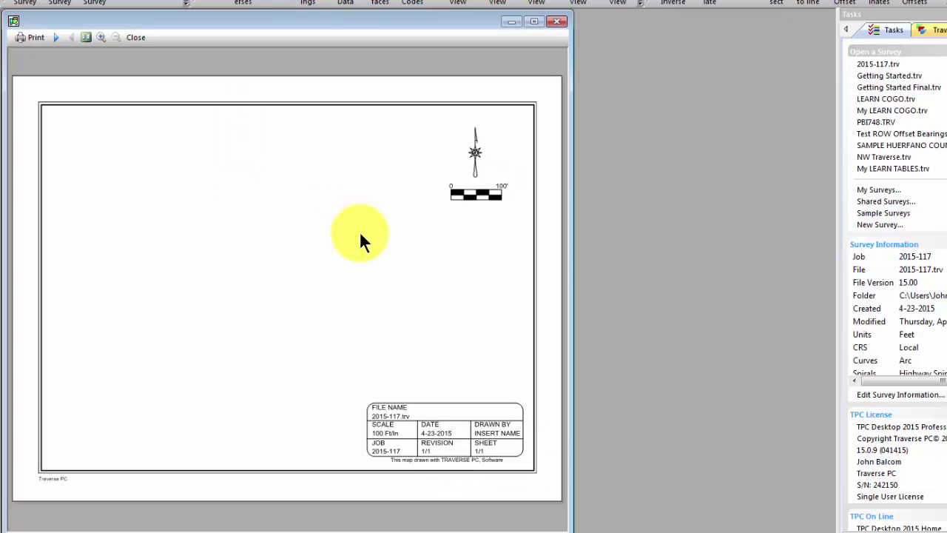
pyautogui.click(131, 38)
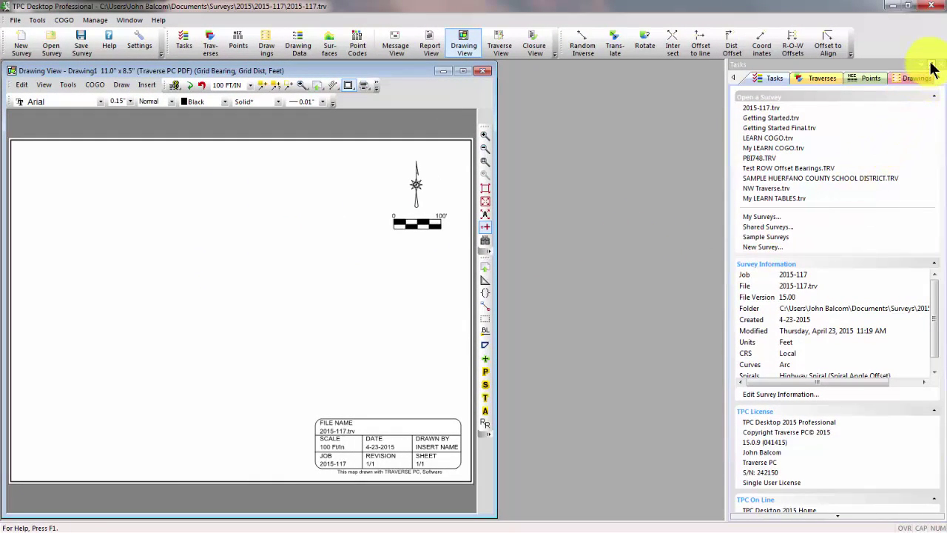
# Step: Set the manager panels to auto-hide and restore and narrow the main program window
pyautogui.click(931, 65)
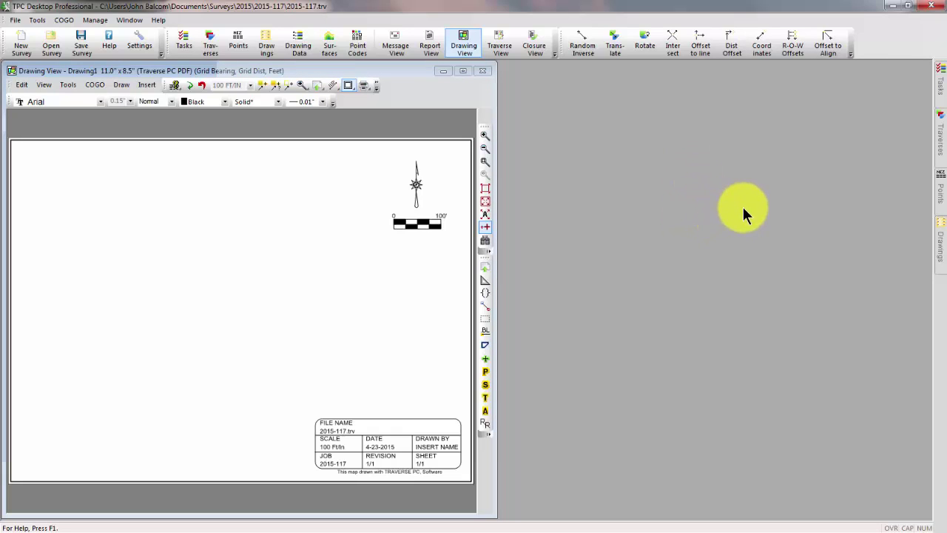
pyautogui.click(908, 6)
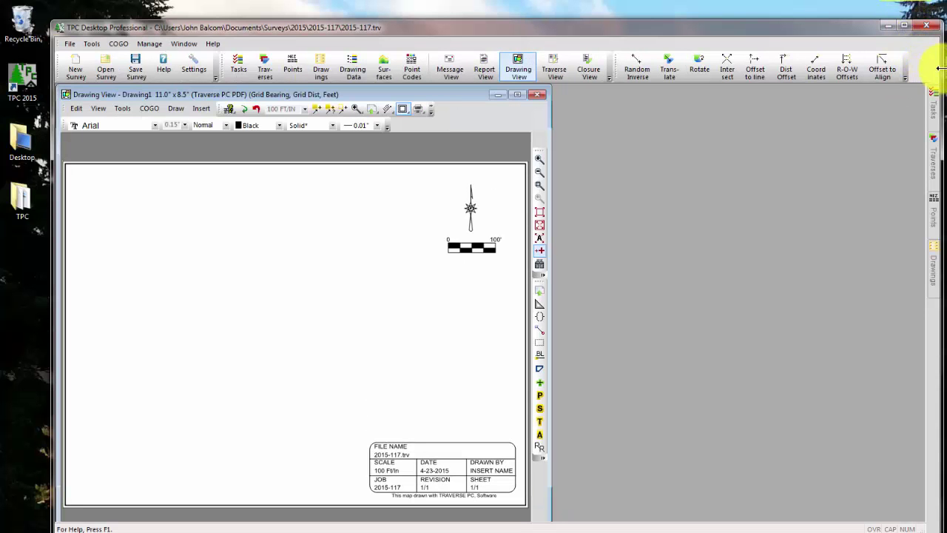
pyautogui.moveTo(935, 93)
pyautogui.mouseDown()
pyautogui.moveTo(848, 100)
pyautogui.moveTo(761, 125)
pyautogui.moveTo(946, 122)
pyautogui.mouseUp()
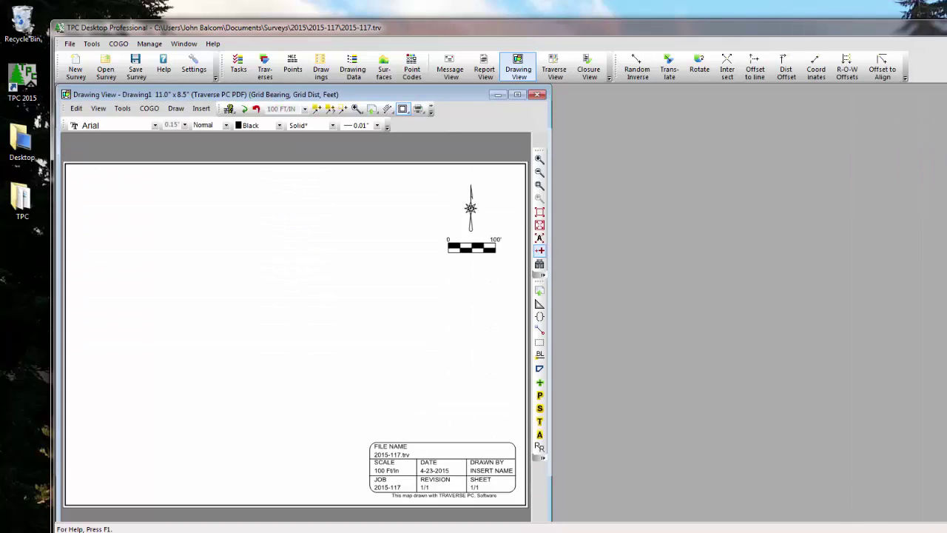
# Step: Rearrange the Drawing View, moving it left and maximizing it in the workspace
pyautogui.click(518, 95)
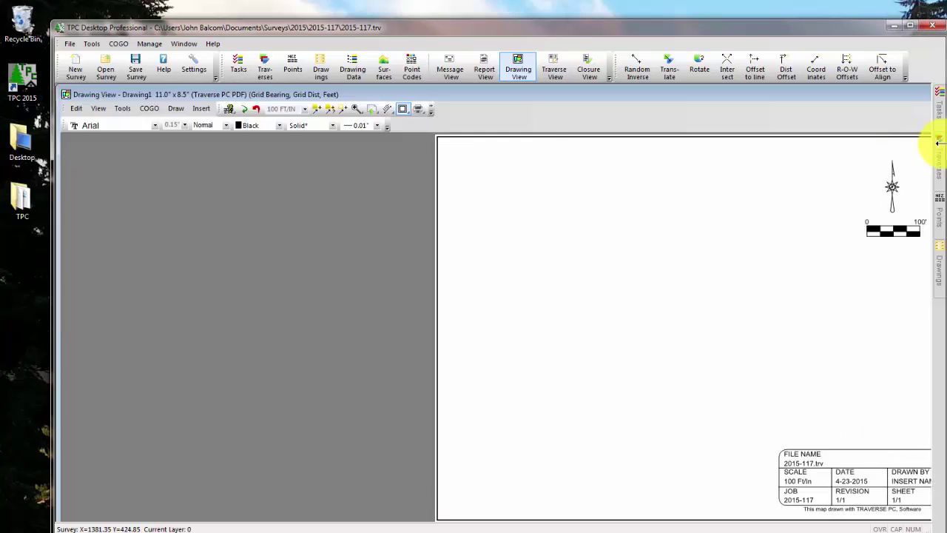
pyautogui.moveTo(938, 142); pyautogui.dragTo(928, 144)
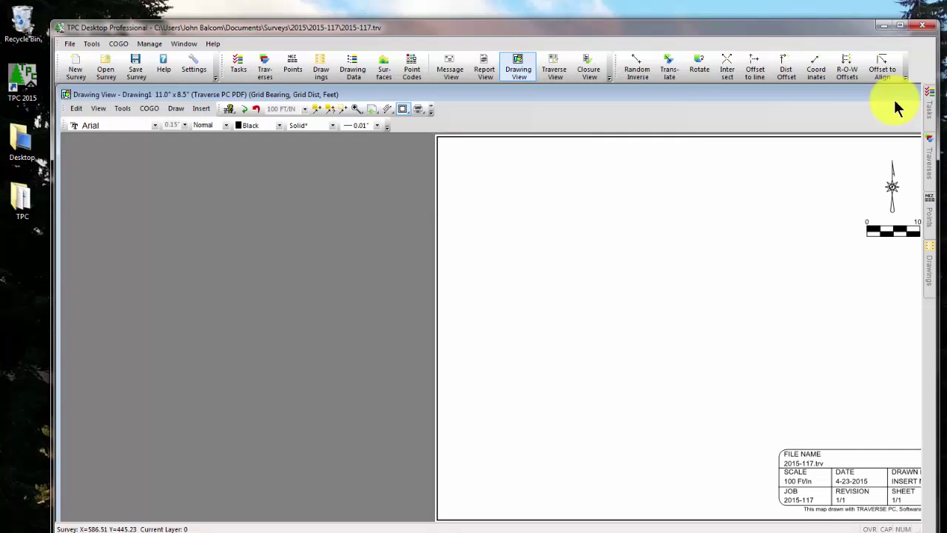
pyautogui.moveTo(889, 92)
pyautogui.mouseDown()
pyautogui.moveTo(594, 148)
pyautogui.moveTo(458, 116)
pyautogui.moveTo(257, 128)
pyautogui.mouseUp()
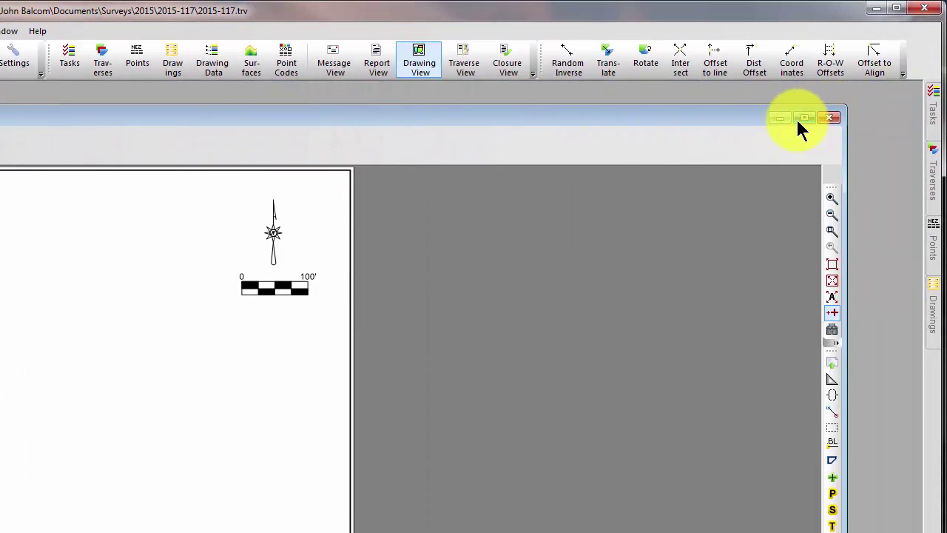
pyautogui.click(809, 118)
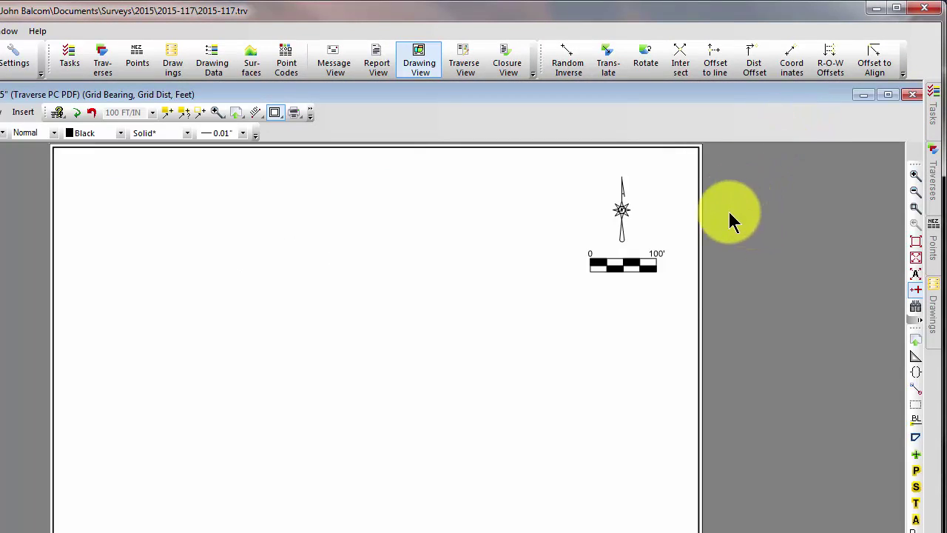
pyautogui.scroll(2, 518, 413)
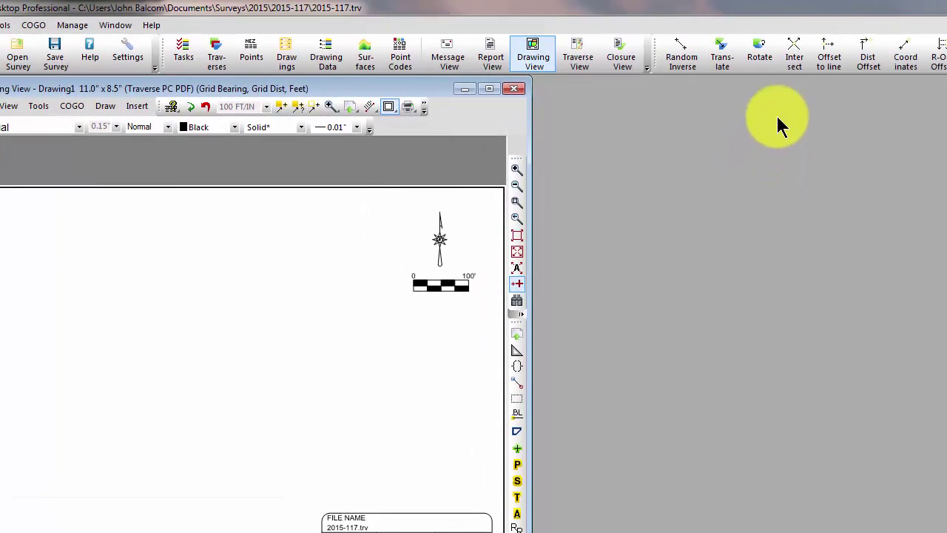
# Step: Open the Intersection dialog from the Intersect button and place it beside the Drawing View
pyautogui.click(790, 57)
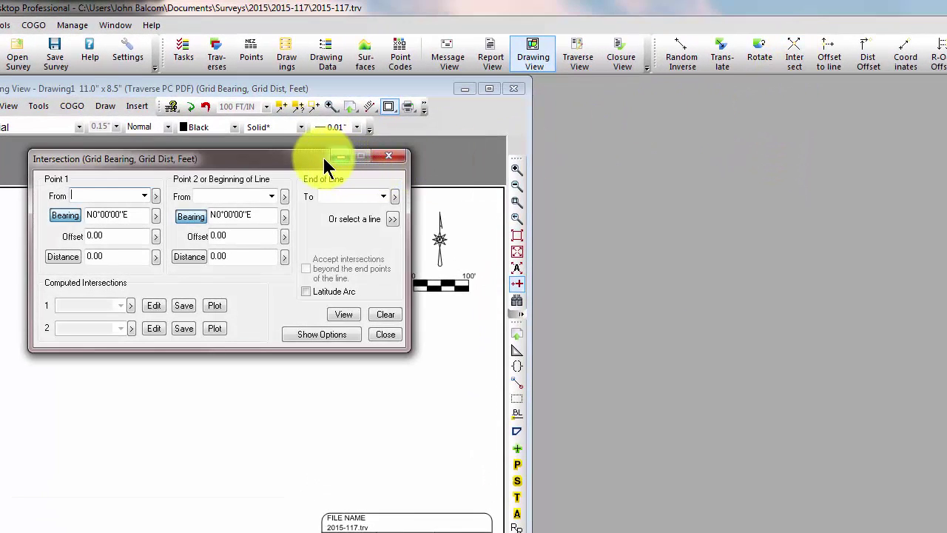
pyautogui.moveTo(320, 160)
pyautogui.mouseDown()
pyautogui.moveTo(777, 172)
pyautogui.moveTo(839, 102)
pyautogui.mouseUp()
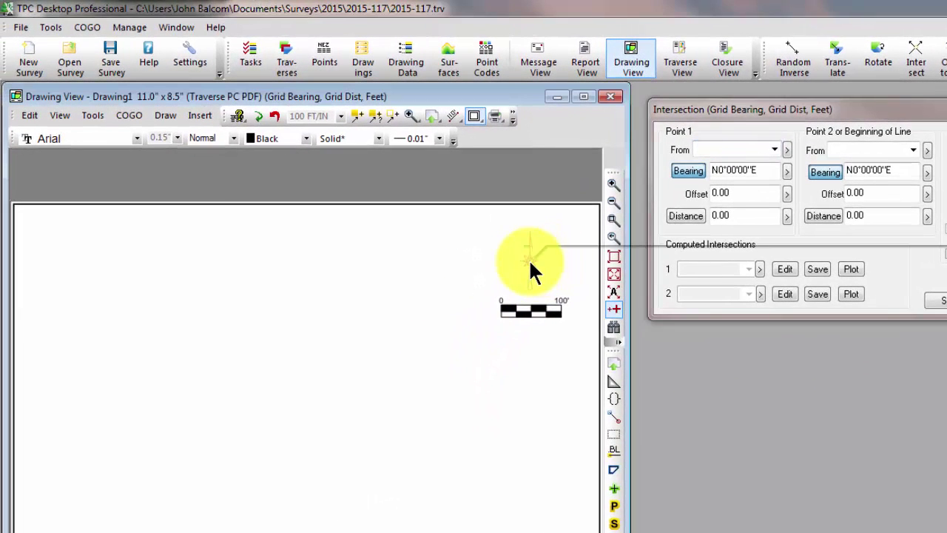
pyautogui.moveTo(531, 260)
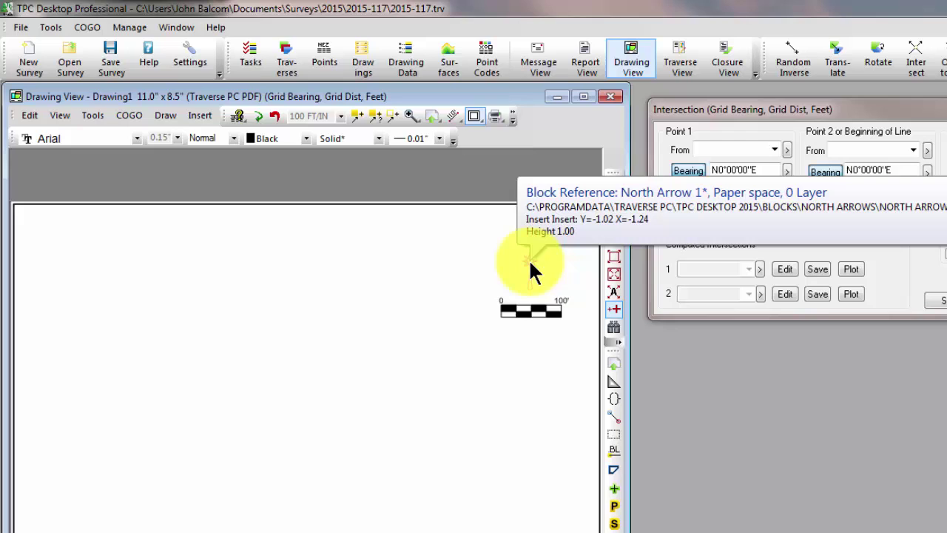
pyautogui.rightClick(528, 258)
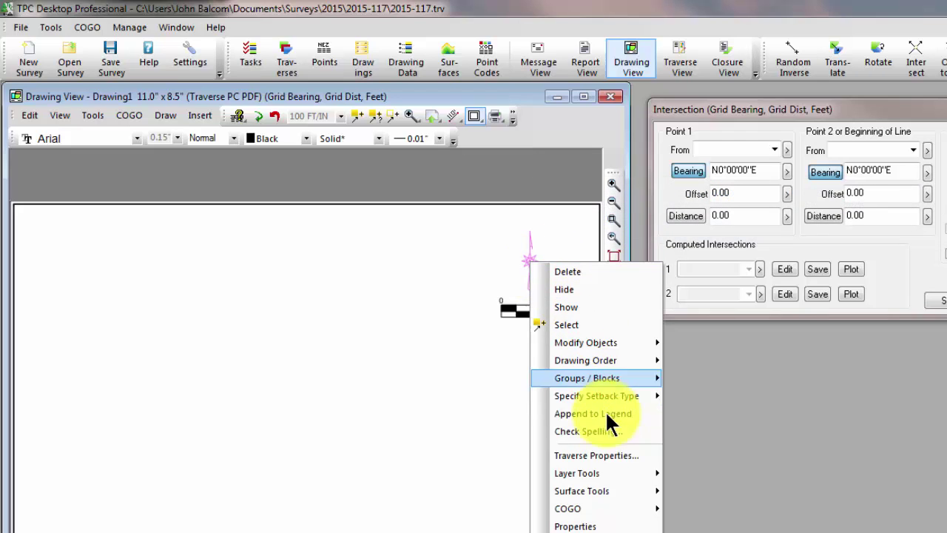
pyautogui.click(581, 525)
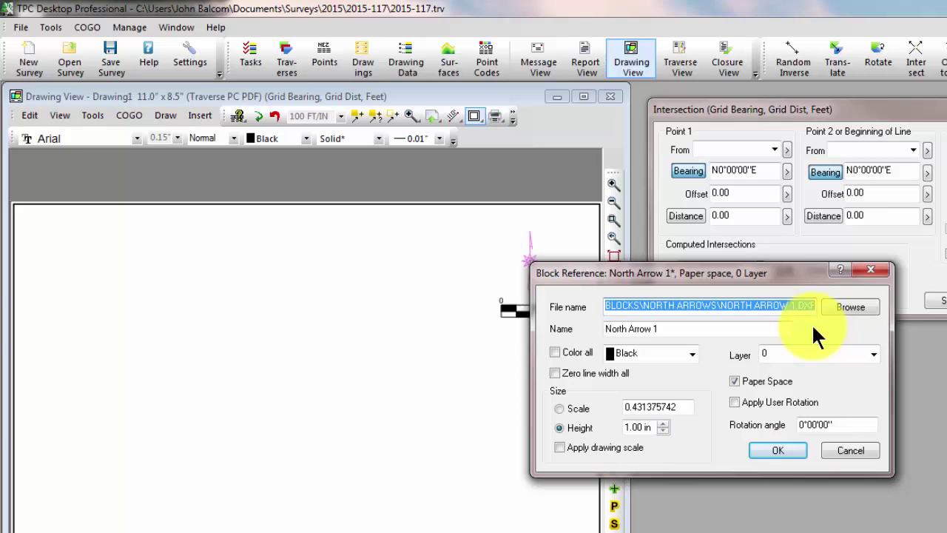
pyautogui.click(788, 450)
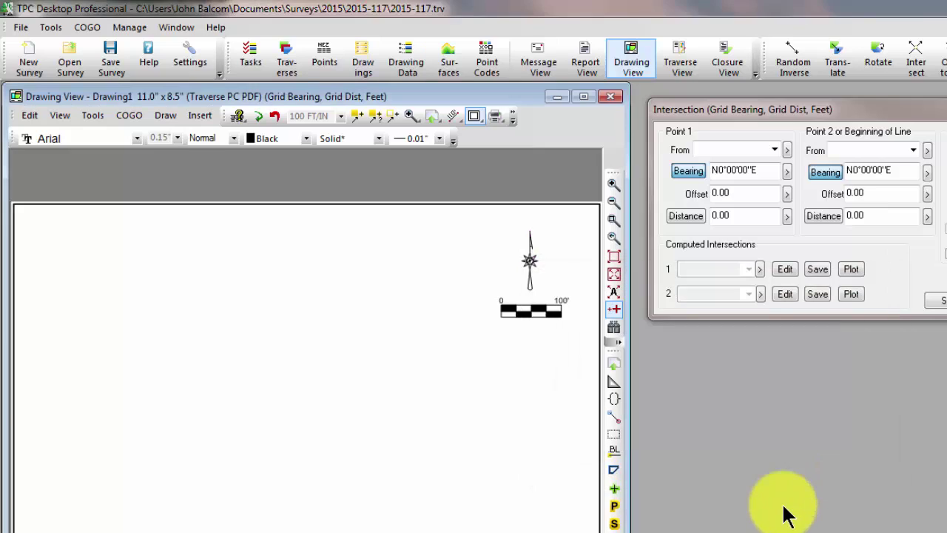